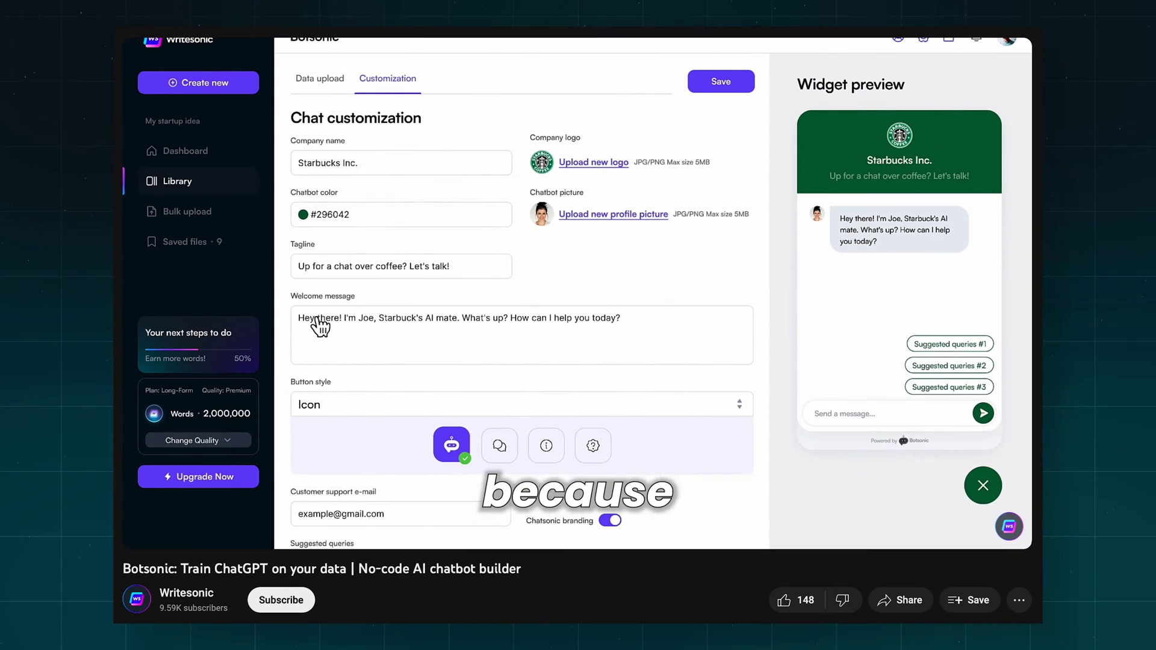
{"action": "scroll", "coordinate": [321, 325], "scroll_direction": "down", "scroll_amount": 3}
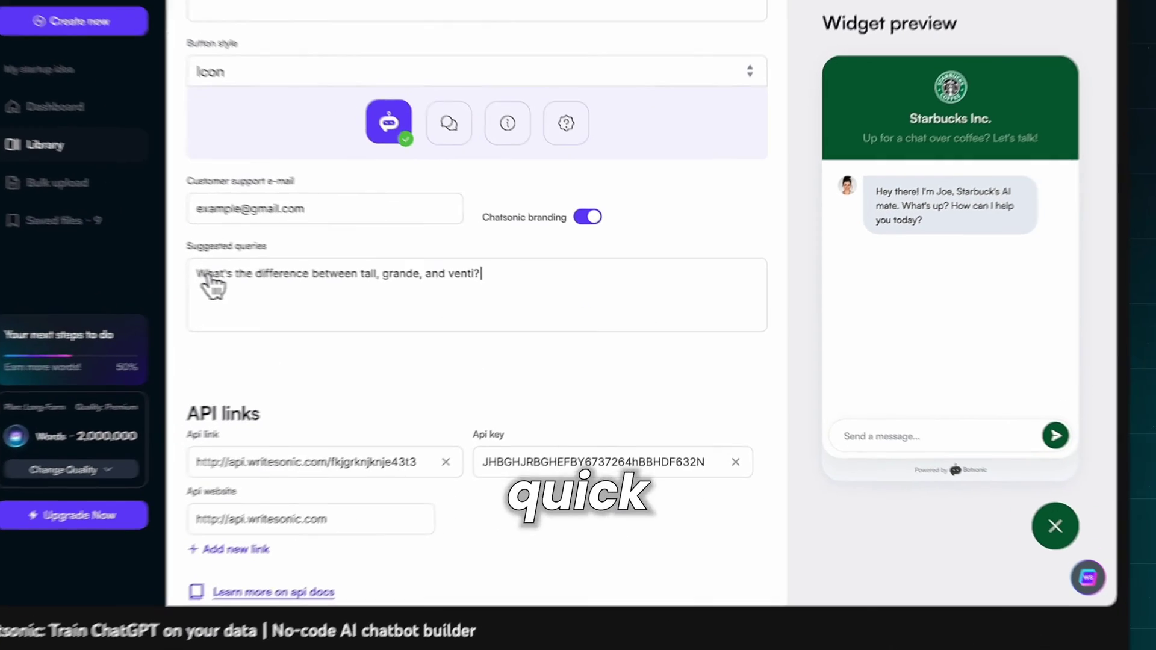
Step: Add the tall, grande, venti question as a suggested query on the Starbucks widget
{"action": "key", "text": "Return"}
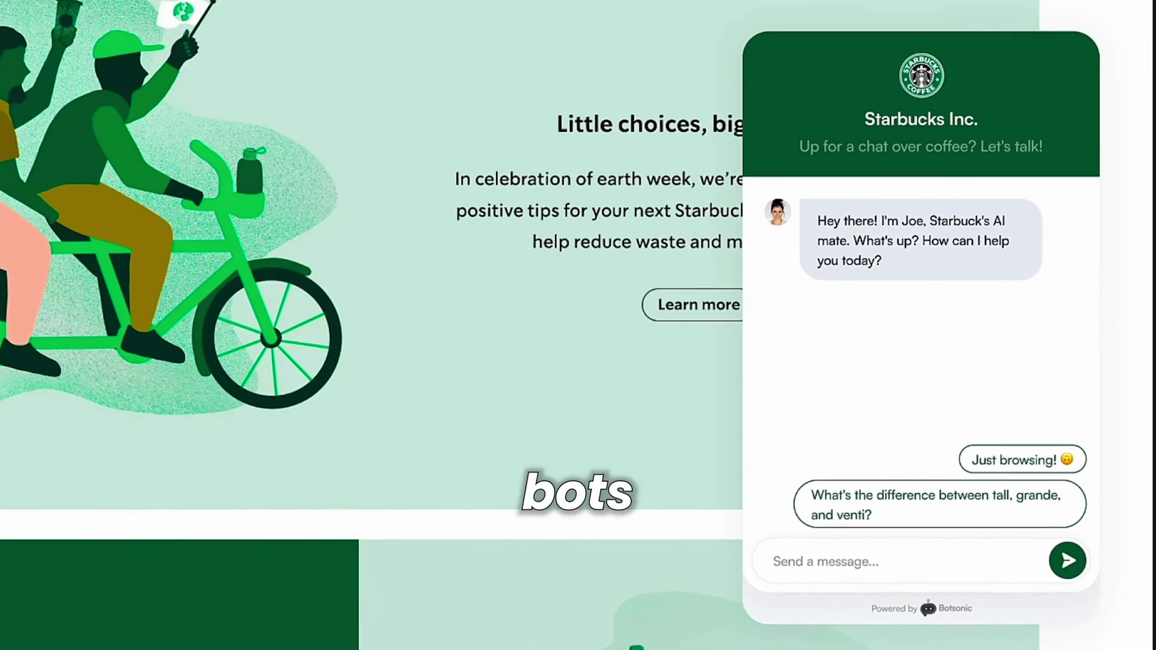
{"action": "type", "text": "Hey! I'"}
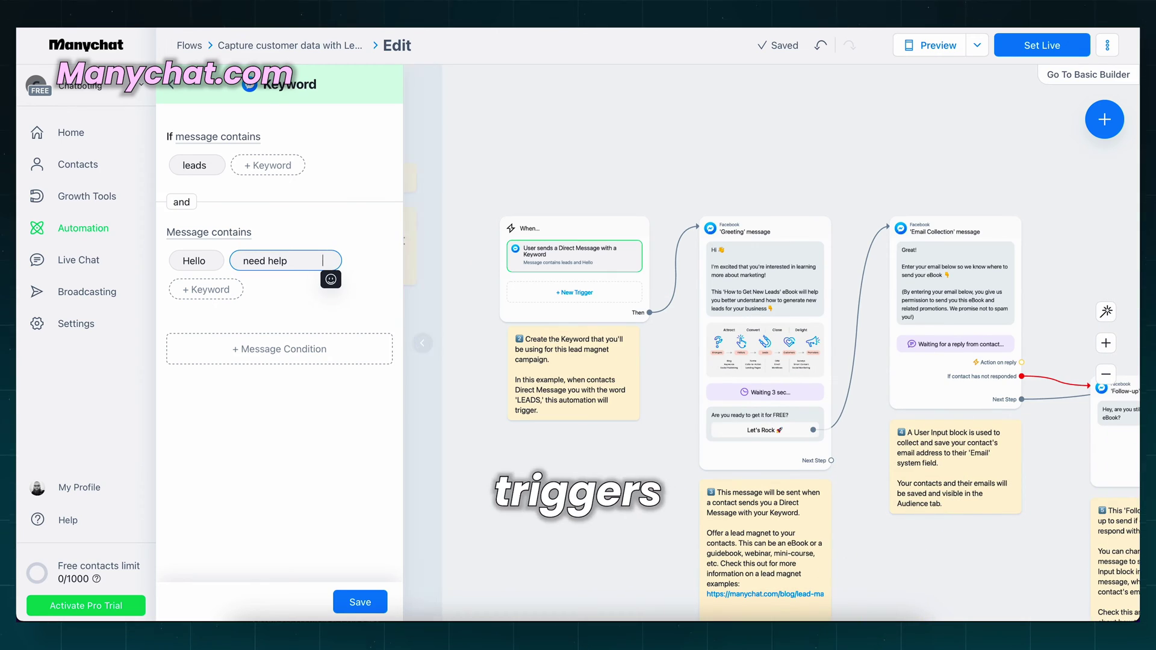
Step: Save the lead-magnet keyword trigger with leads, Hello and need help
{"action": "left_click", "coordinate": [360, 602]}
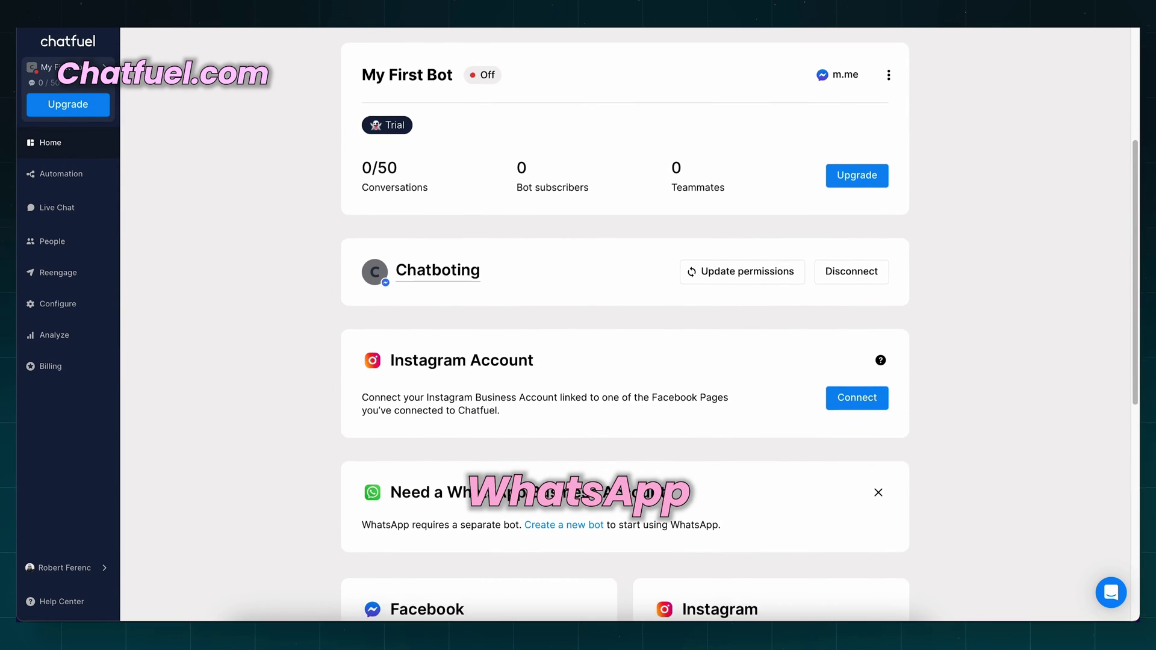
{"action": "scroll", "coordinate": [623, 361], "scroll_direction": "down", "scroll_amount": 5}
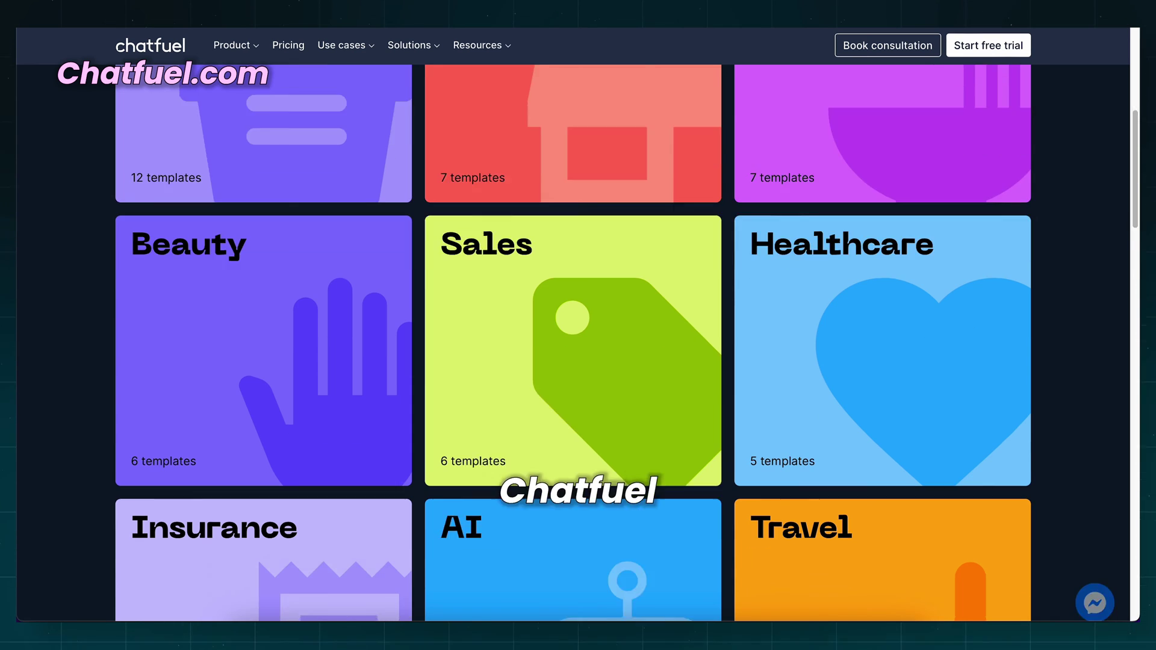
{"action": "scroll", "coordinate": [578, 362], "scroll_direction": "down", "scroll_amount": 3}
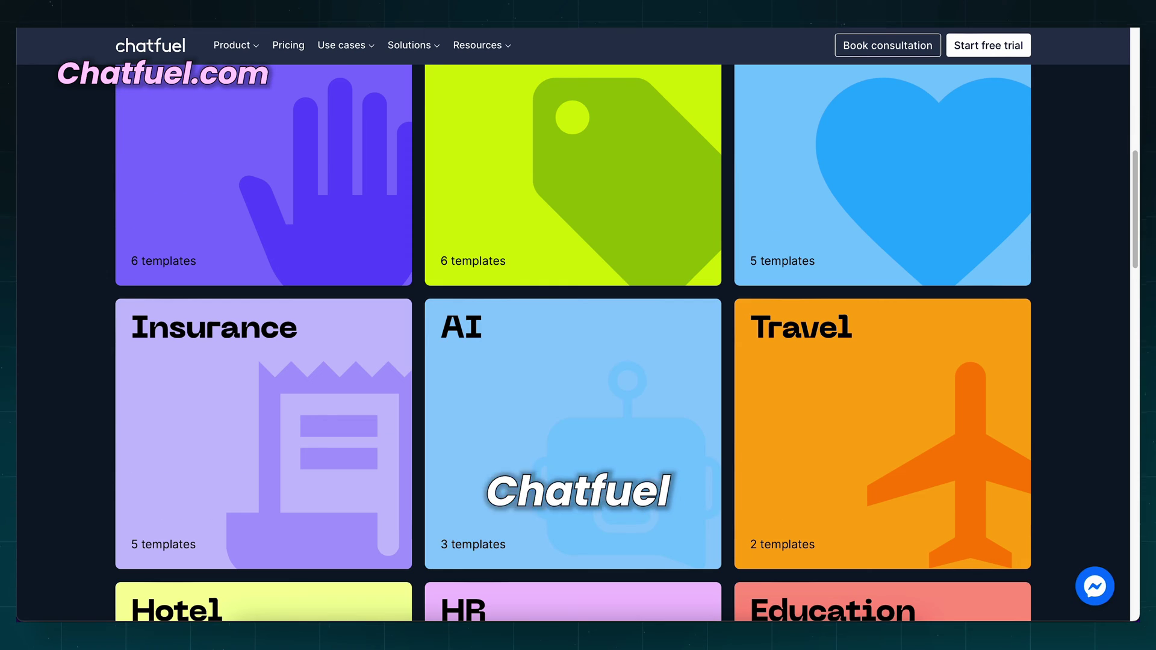
{"action": "scroll", "coordinate": [578, 362], "scroll_direction": "down", "scroll_amount": 2}
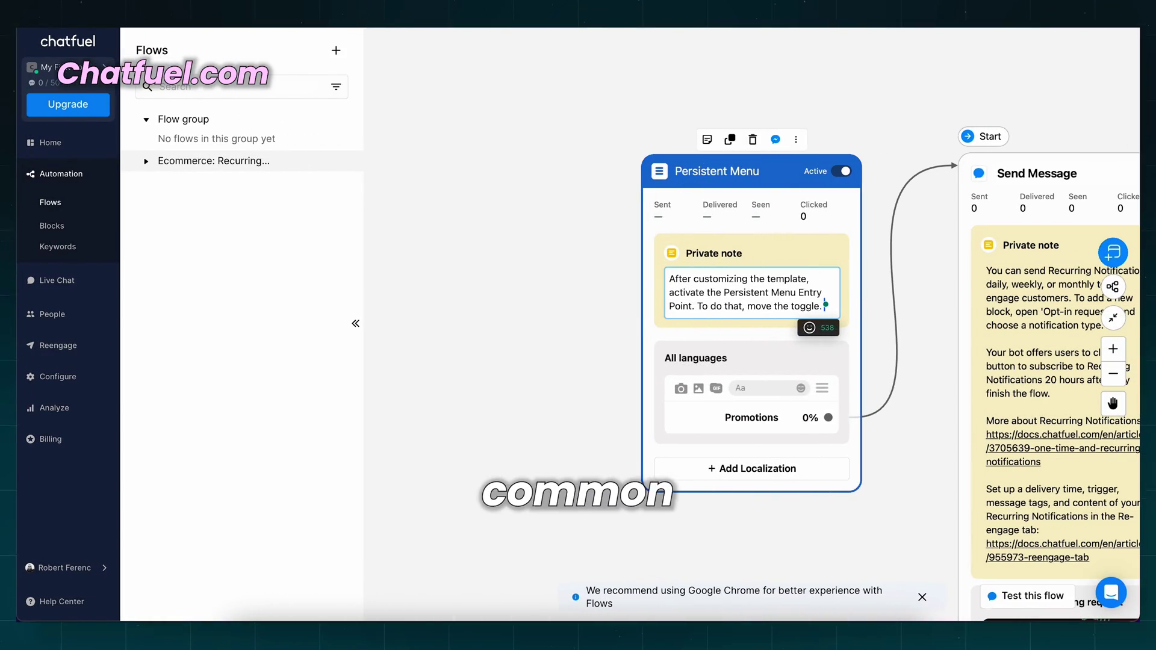
Step: Shift the Persistent Menu block left and answer the Answer FAQ 2 test bot with Working hours
{"action": "left_click_drag", "start_coordinate": [714, 171], "coordinate": [576, 162]}
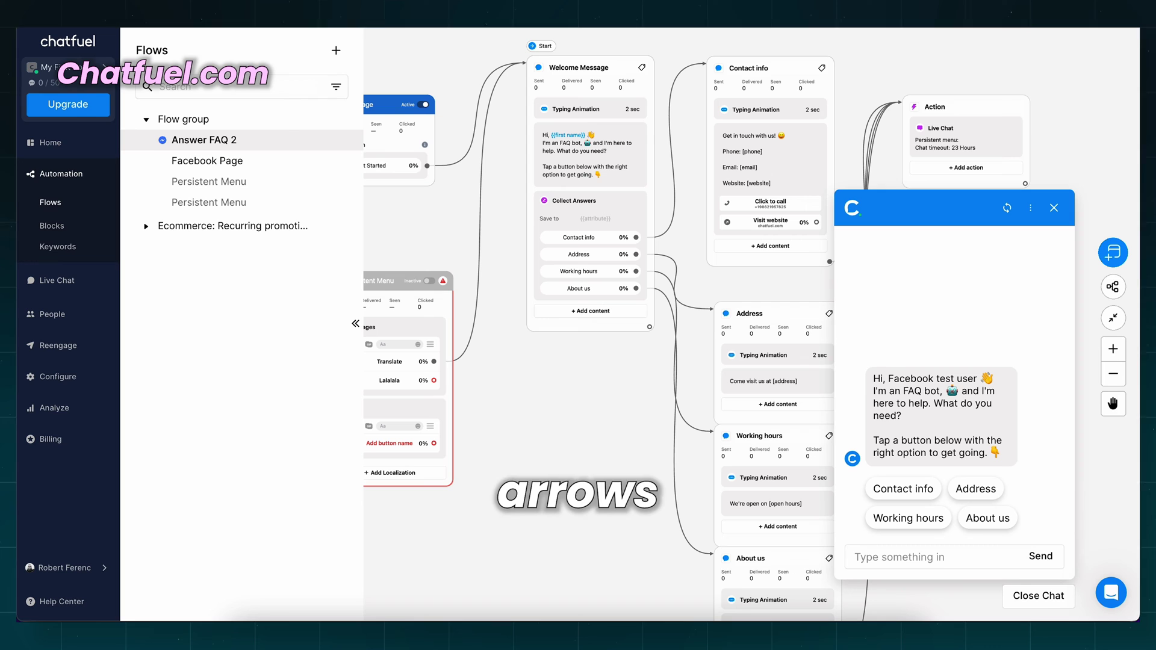
{"action": "left_click", "coordinate": [908, 517]}
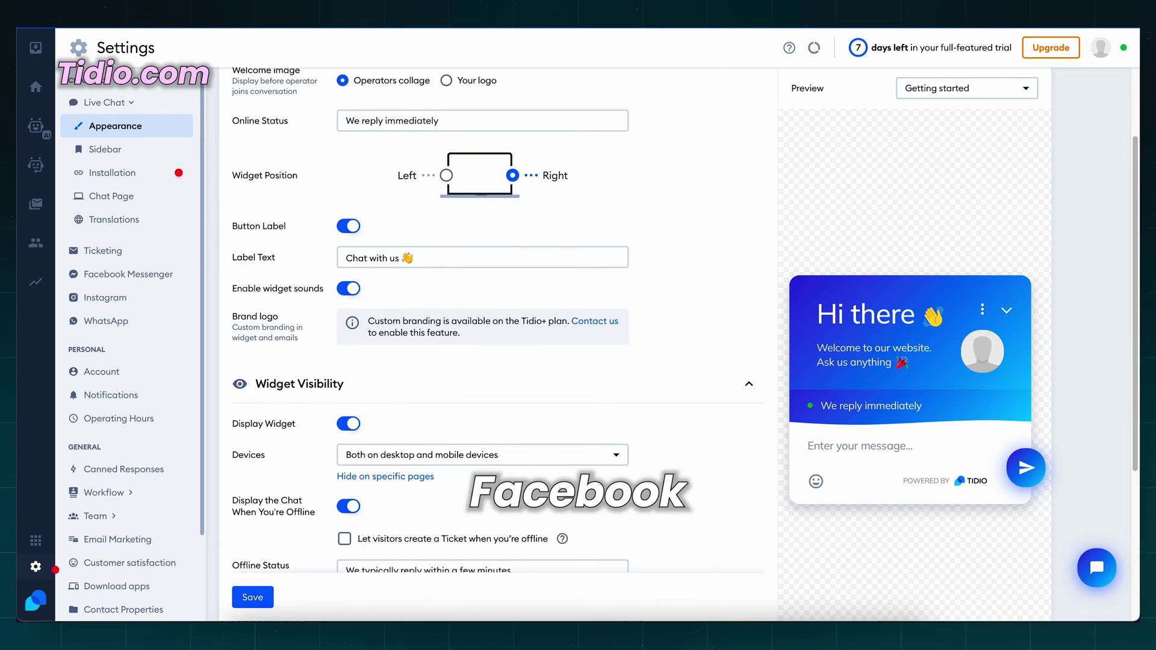
{"action": "scroll", "coordinate": [496, 361], "scroll_direction": "down", "scroll_amount": 2}
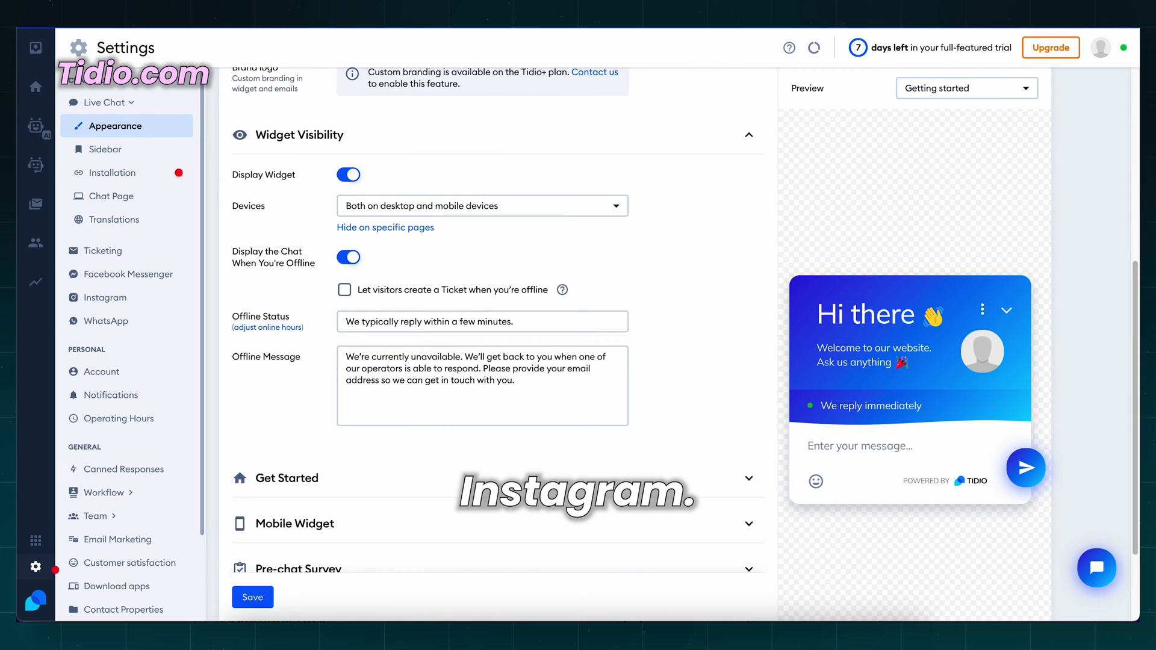
Step: Browse the available languages in Tidio's widget Translations dropdown
{"action": "left_click", "coordinate": [335, 169]}
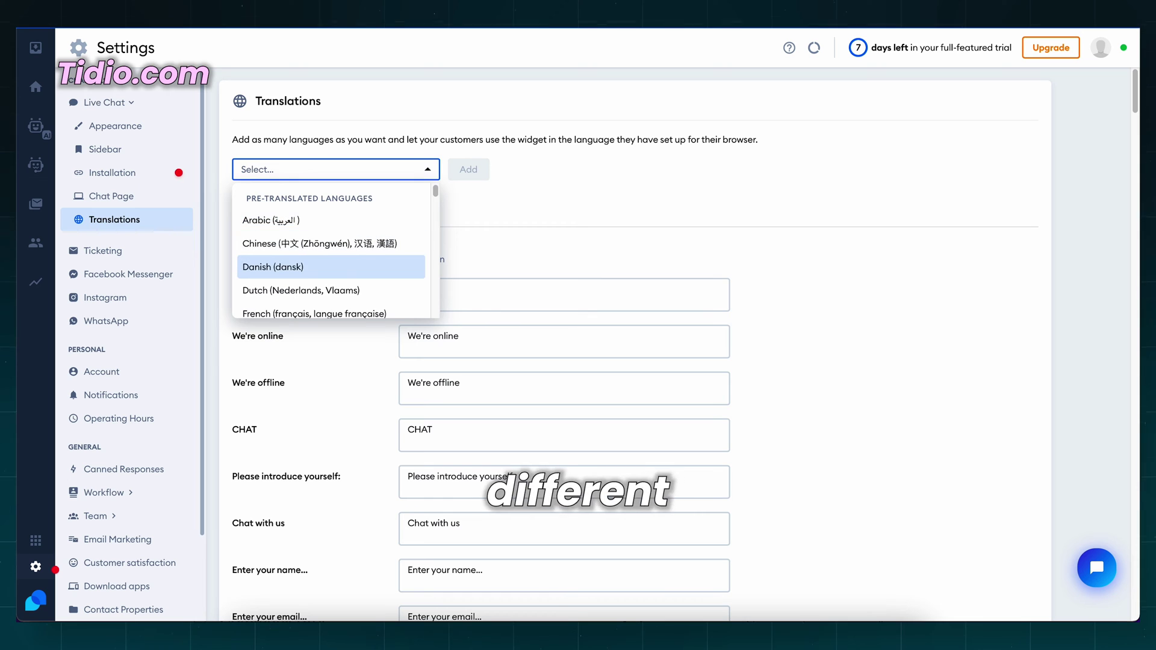
{"action": "key", "text": "Down"}
{"action": "key", "text": "Down"}
{"action": "key", "text": "Down"}
{"action": "key", "text": "Down"}
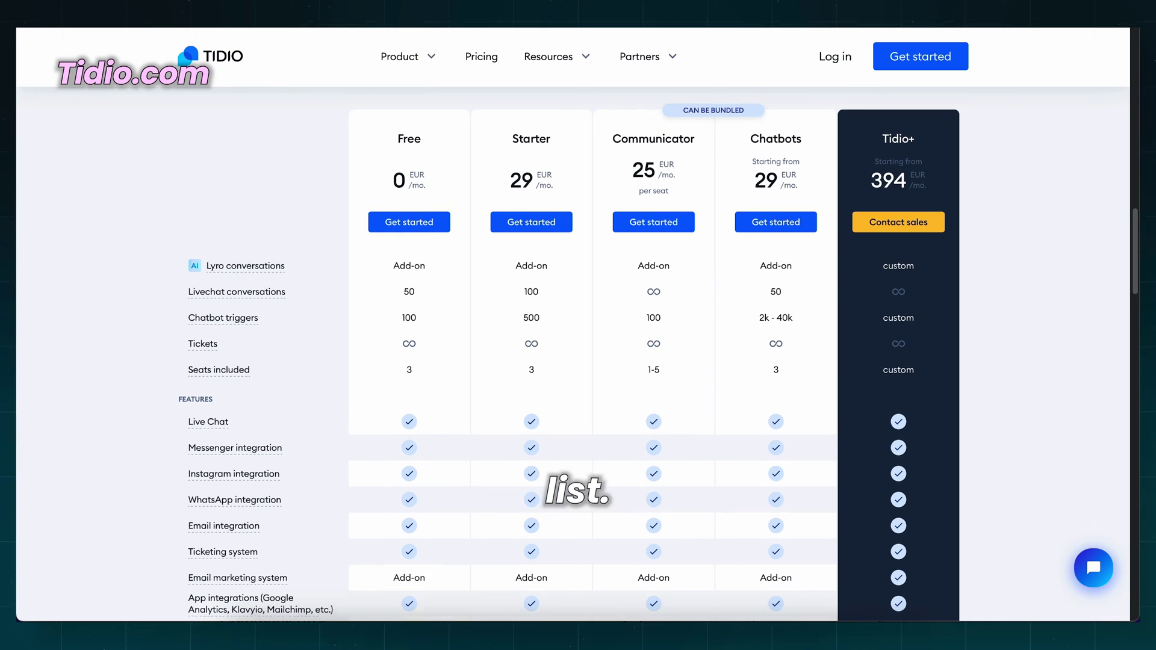
{"action": "scroll", "coordinate": [578, 407], "scroll_direction": "down", "scroll_amount": 10}
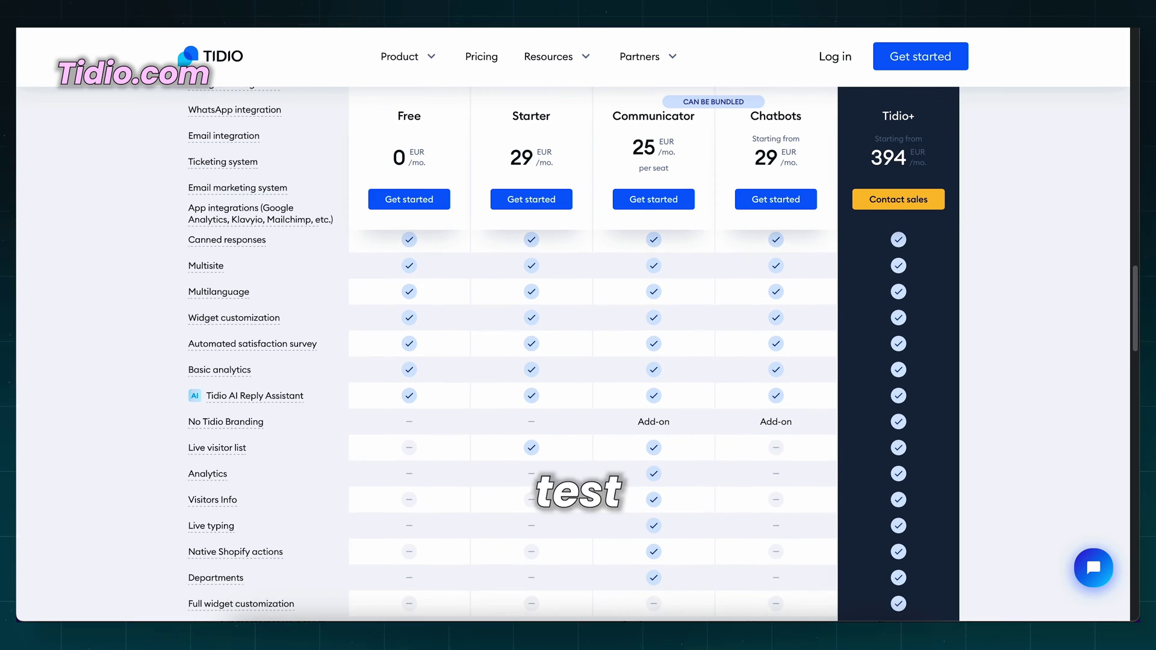
{"action": "scroll", "coordinate": [578, 407], "scroll_direction": "down", "scroll_amount": 10}
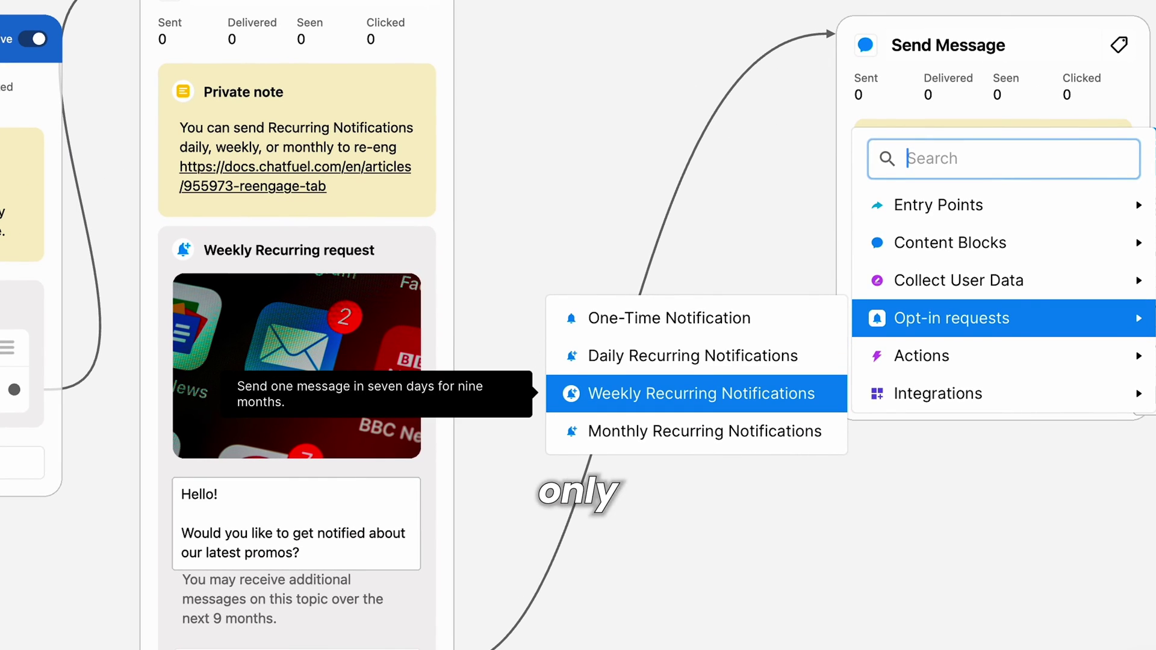
Step: Add a recurring notifications opt-in block to the Chatfuel flow
{"action": "left_click", "coordinate": [702, 394]}
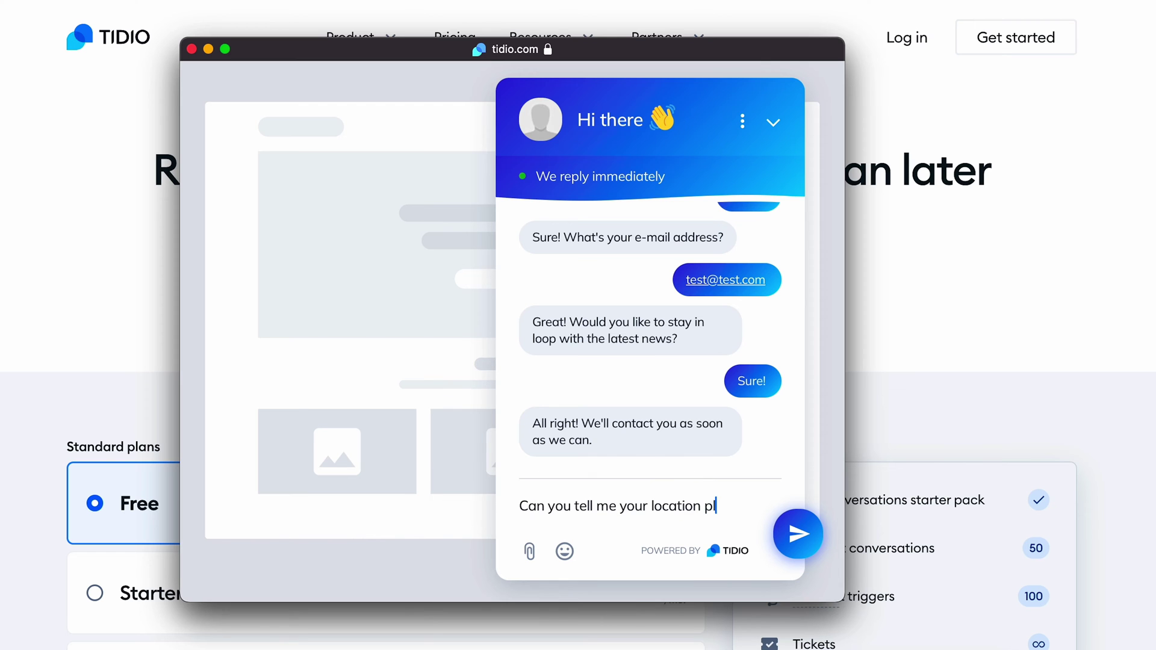
Step: Send the visitor's location question in the Tidio demo chat
{"action": "key", "text": "Return"}
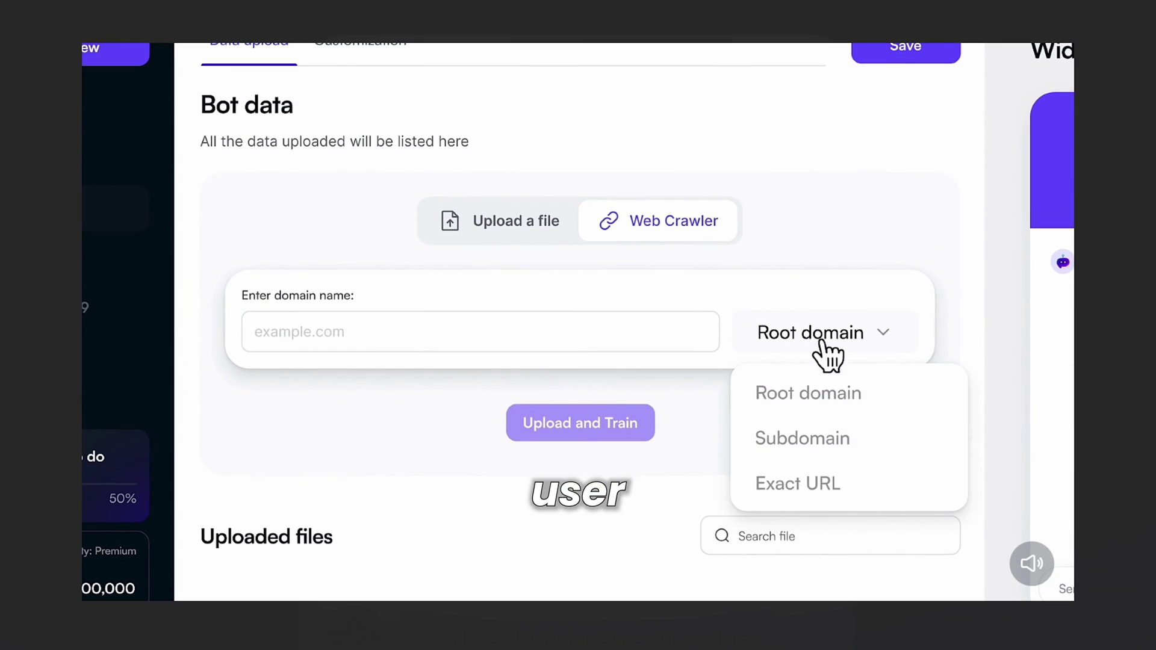
Step: Crawl the Starbucks page with Exact URL scope and train the bot on it
{"action": "left_click", "coordinate": [809, 488]}
{"action": "left_click", "coordinate": [289, 332]}
{"action": "type", "text": "https://www.starbucks.com/"}
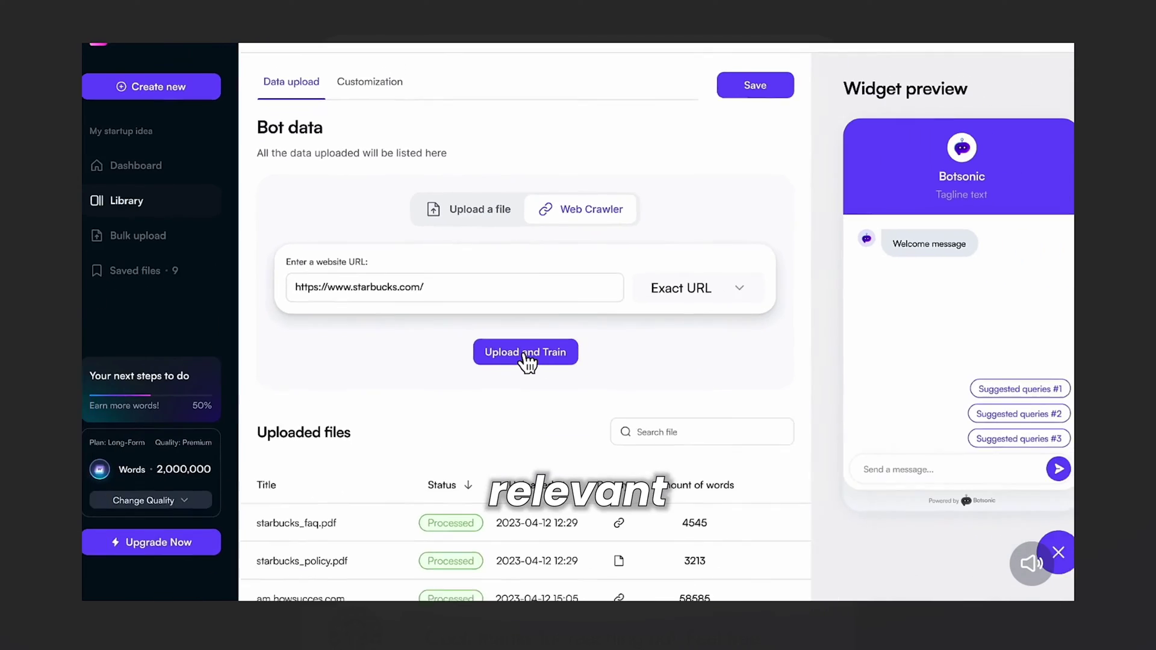
{"action": "left_click", "coordinate": [579, 423]}
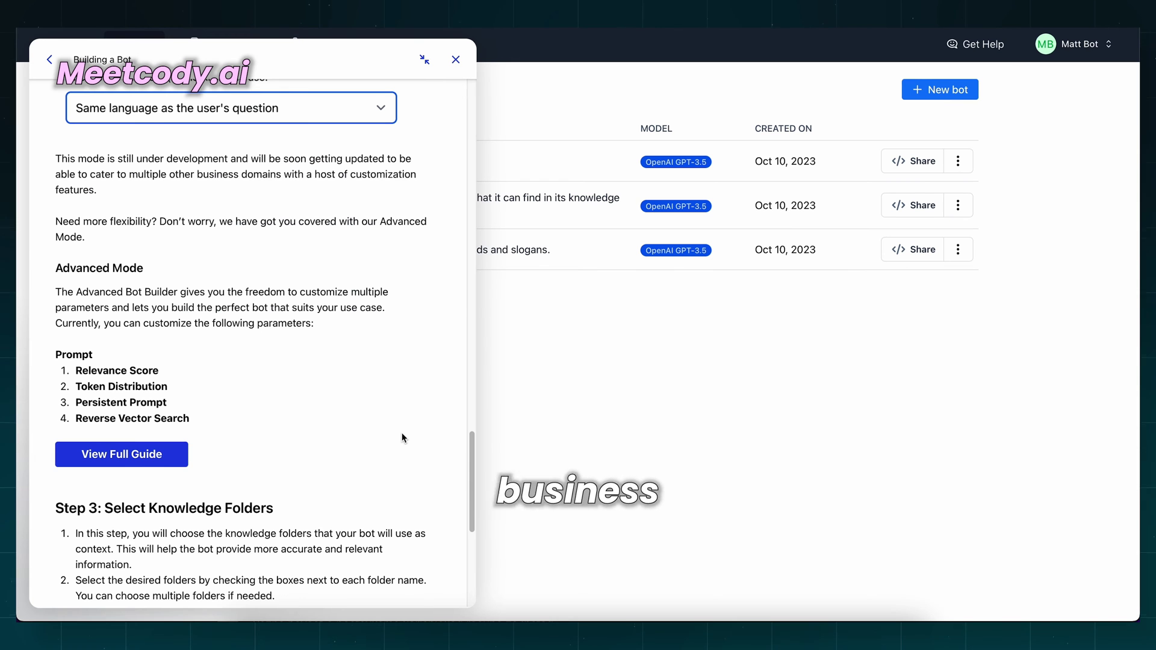
{"action": "scroll", "coordinate": [403, 439], "scroll_direction": "down", "scroll_amount": 3}
{"action": "scroll", "coordinate": [404, 439], "scroll_direction": "down", "scroll_amount": 2}
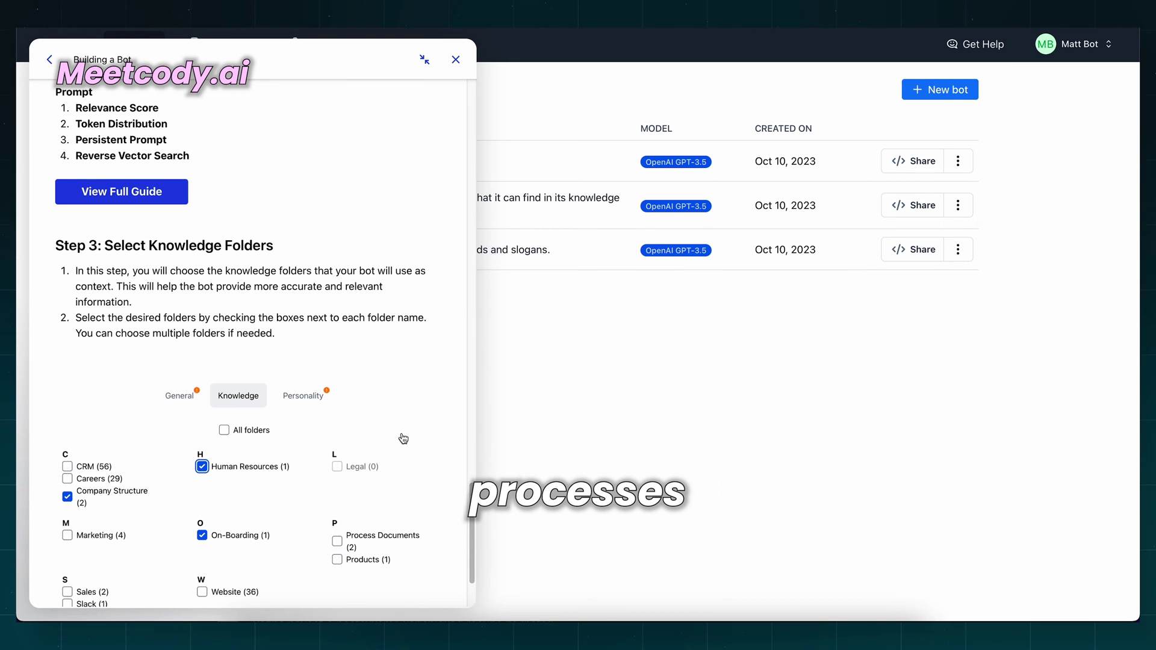
{"action": "scroll", "coordinate": [402, 439], "scroll_direction": "down", "scroll_amount": 3}
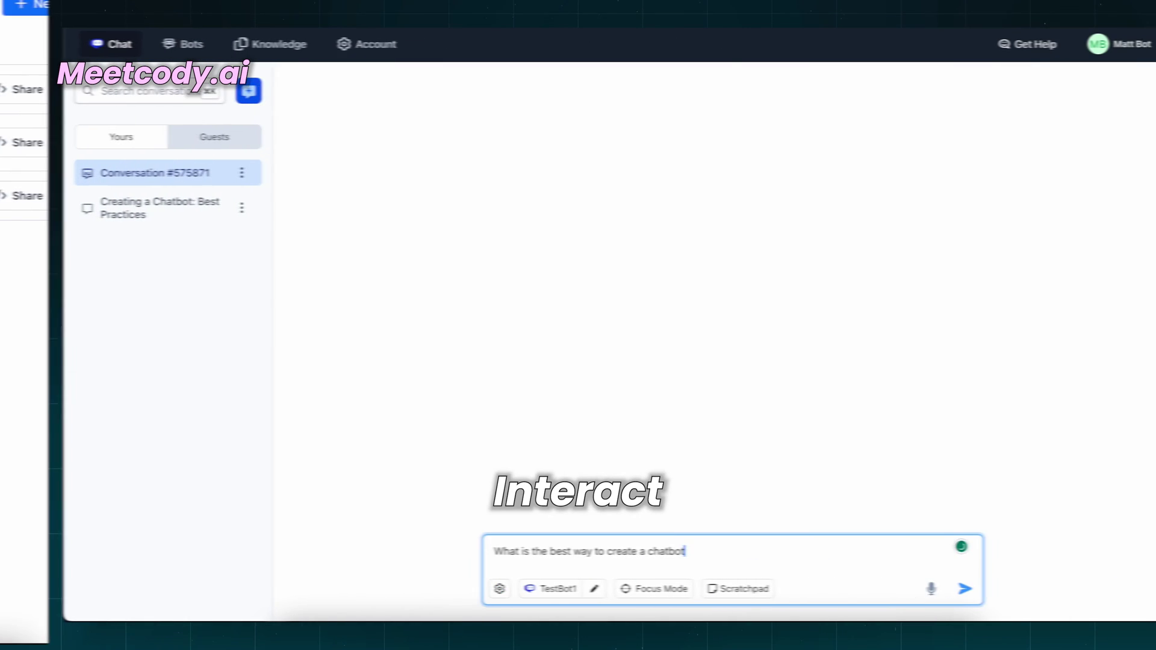
Step: Ask Cody's test bot the best way to create a chatbot
{"action": "key", "text": "Return"}
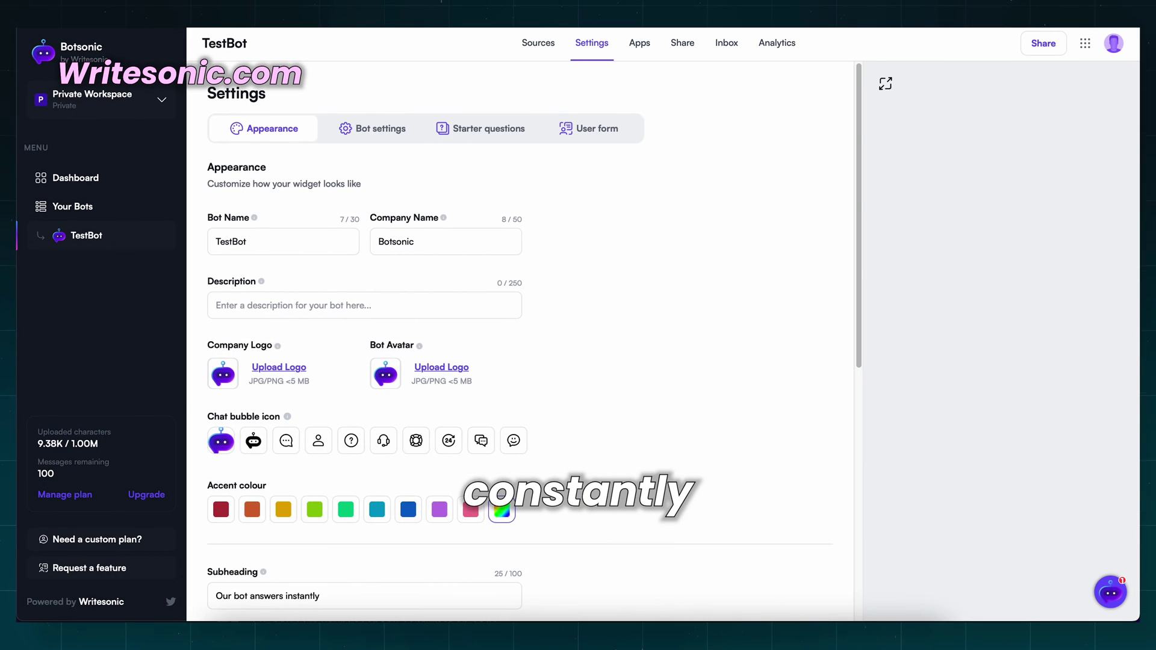
Step: Review TestBot's Response Length options in Bot settings, leaving it on Short
{"action": "left_click", "coordinate": [445, 240]}
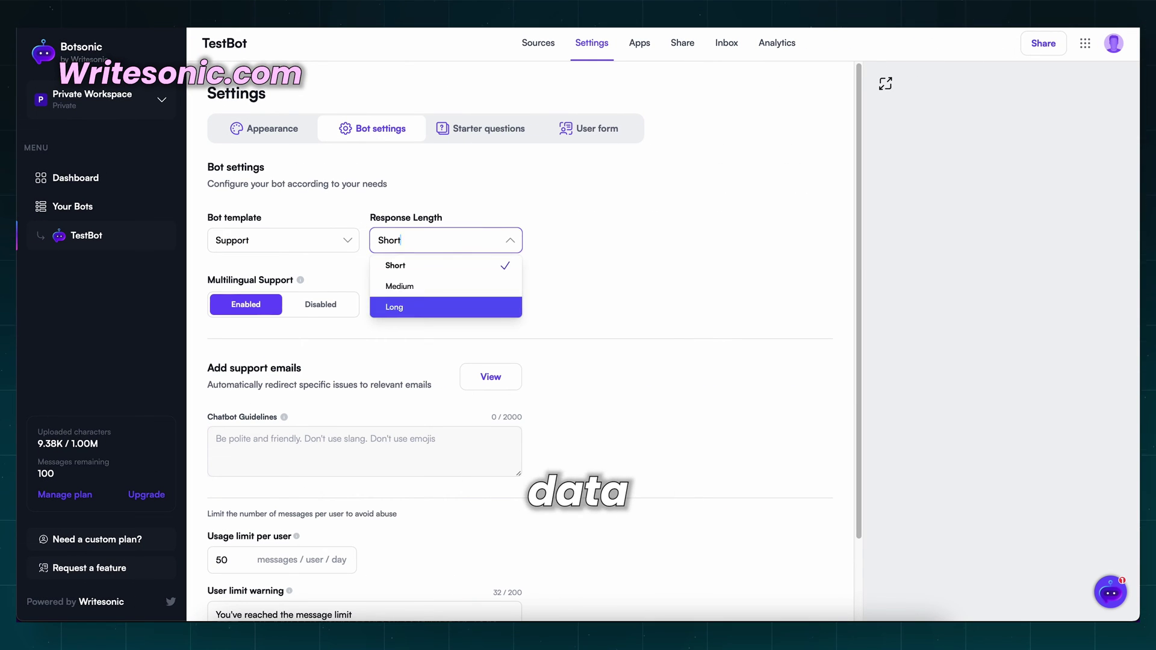
{"action": "scroll", "coordinate": [519, 361], "scroll_direction": "down", "scroll_amount": 1}
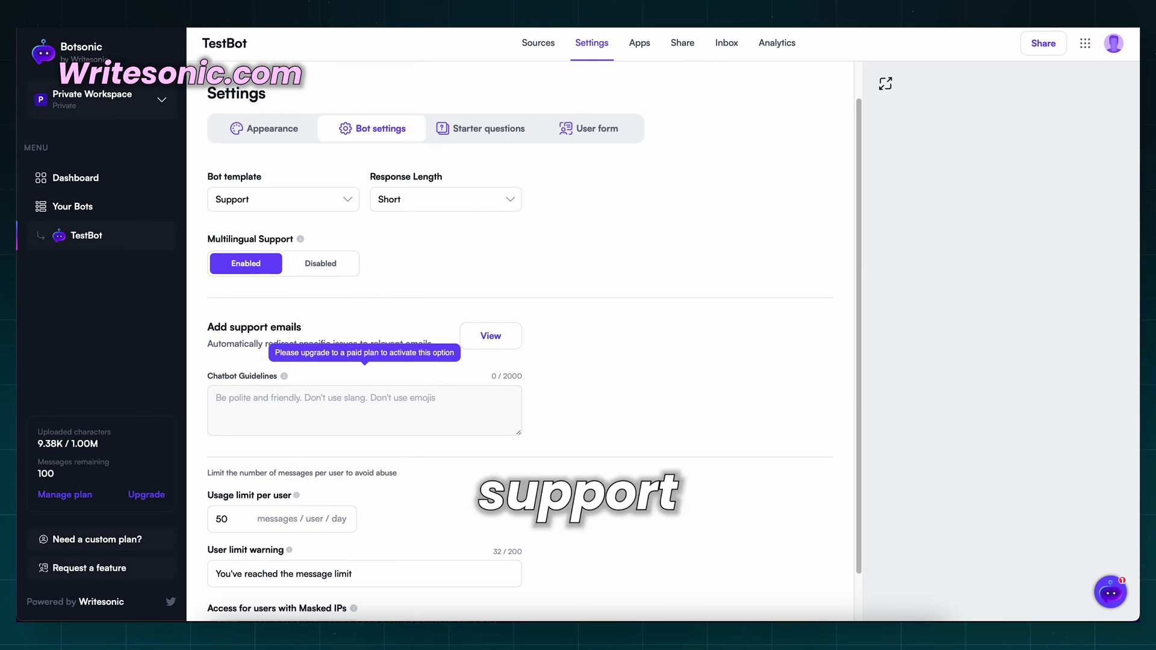
{"action": "scroll", "coordinate": [520, 362], "scroll_direction": "down", "scroll_amount": 1}
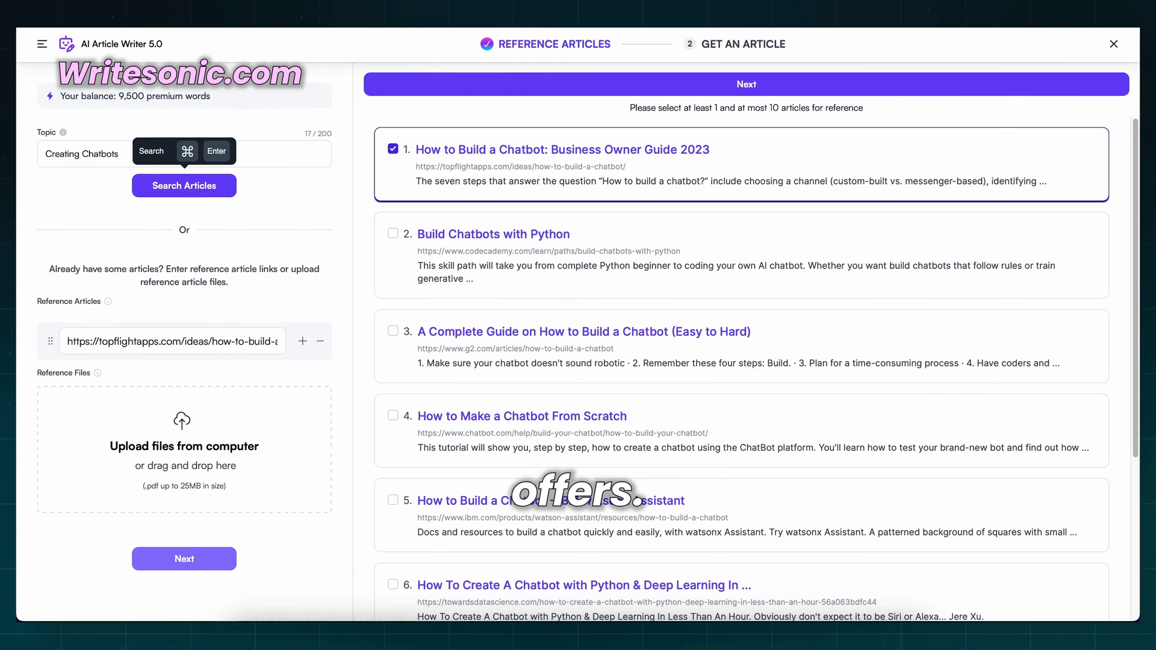
Step: Generate an article from the first Creating Chatbots reference article
{"action": "left_click", "coordinate": [183, 595]}
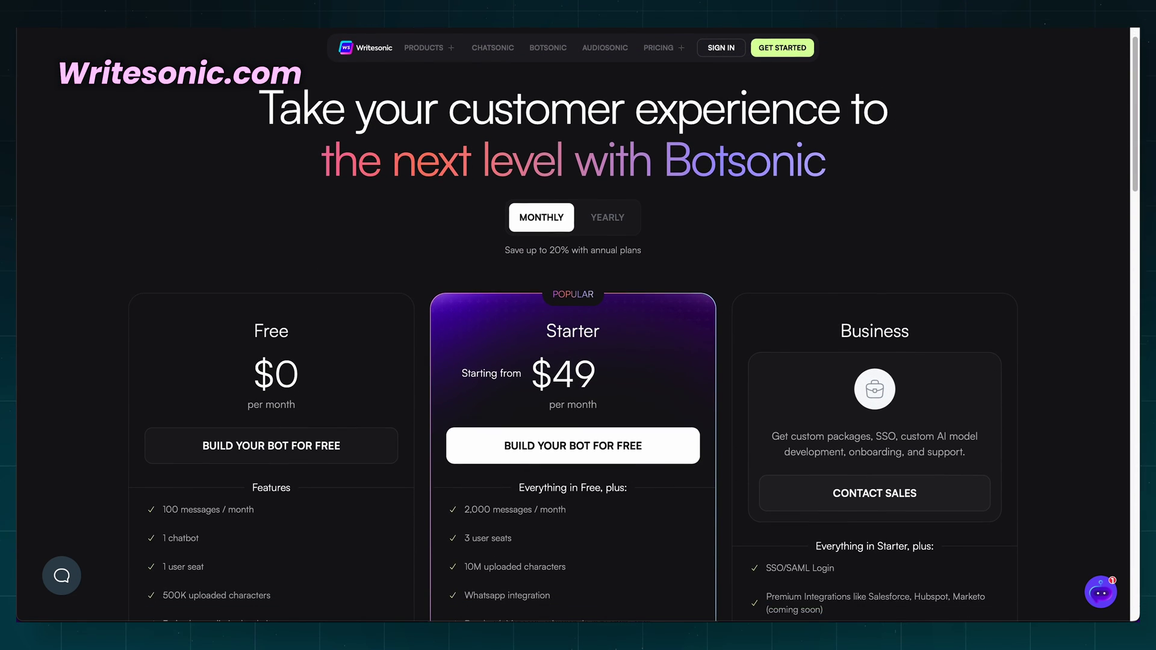
{"action": "scroll", "coordinate": [578, 362], "scroll_direction": "down", "scroll_amount": 3}
{"action": "scroll", "coordinate": [578, 361], "scroll_direction": "down", "scroll_amount": 3}
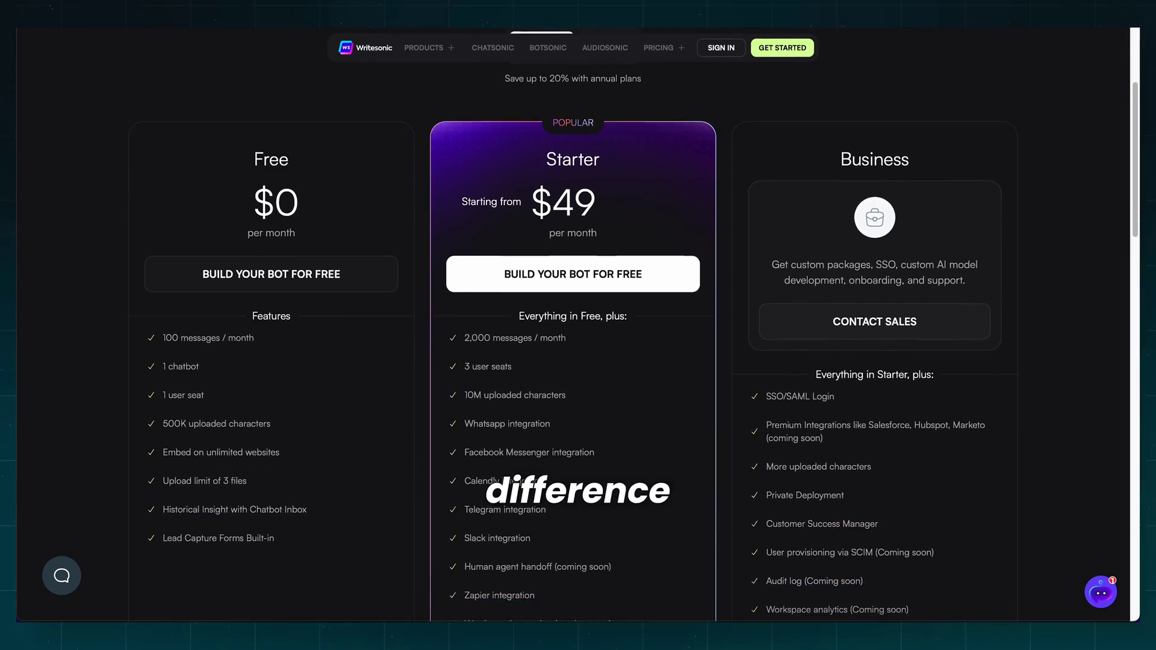